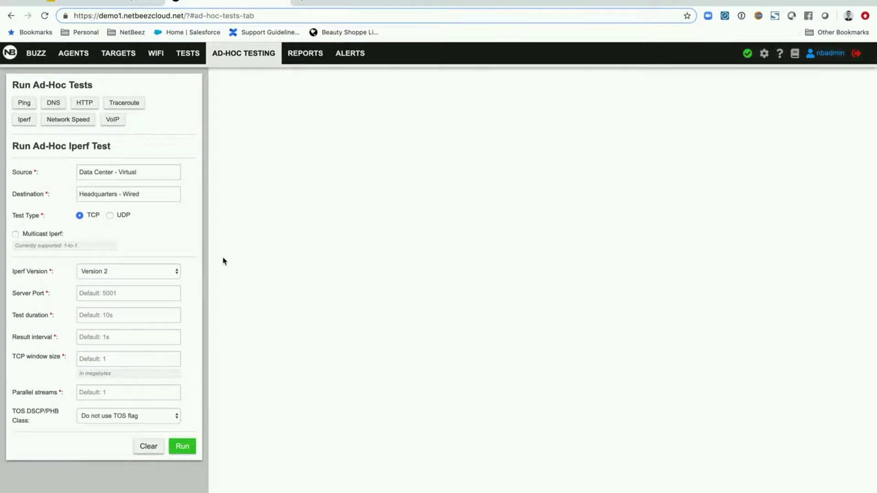
- Go to the Agents page to view the Headquarters - Wired agent's details, stats and alerts
left_click(73, 54)
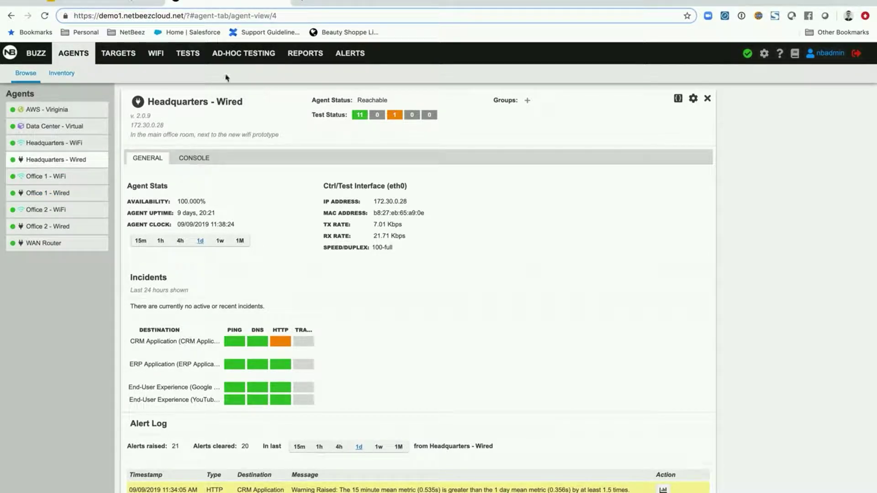
- Open Data Center - Virtual and show its ping graphs to HQ Router (0.463ms) and Internet Router (0.988ms)
left_click(84, 160)
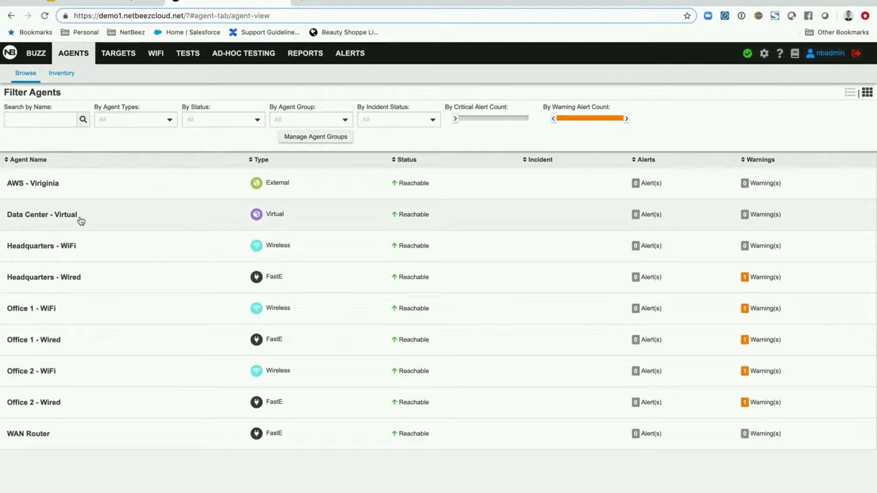
left_click(80, 218)
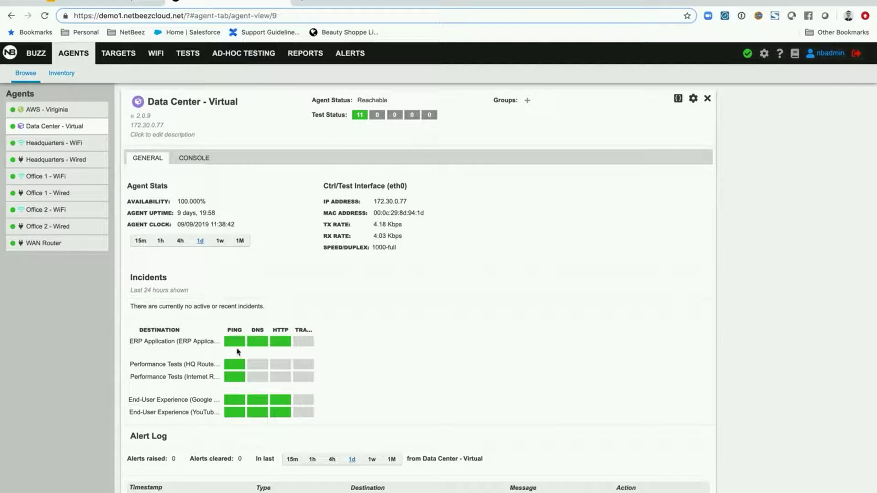
left_click(235, 363)
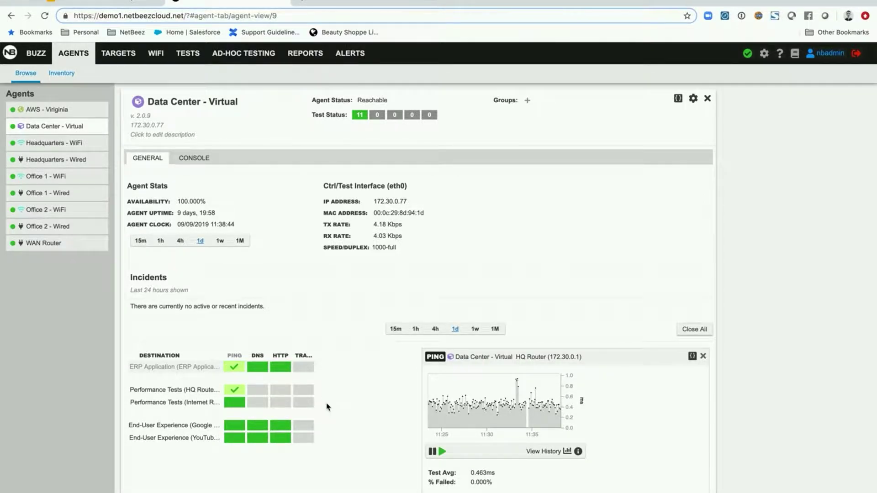
scroll(326, 406, "down", 2)
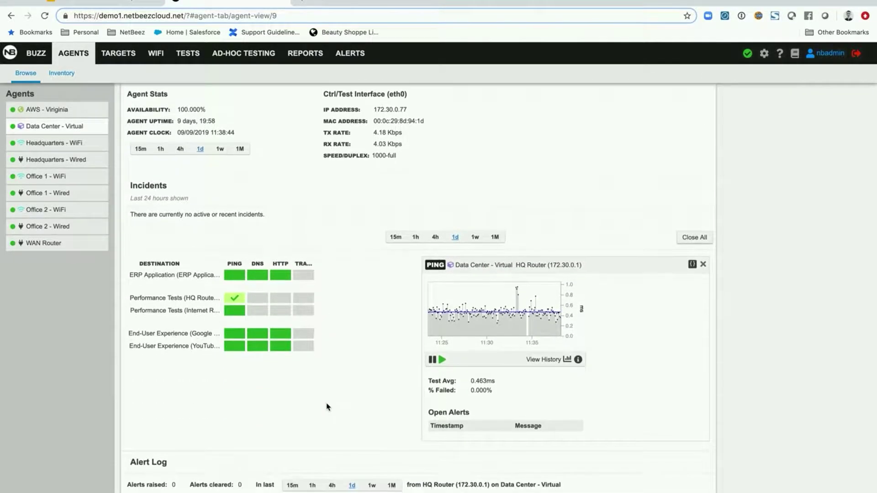
left_click(235, 311)
scroll(485, 432, "down", 3)
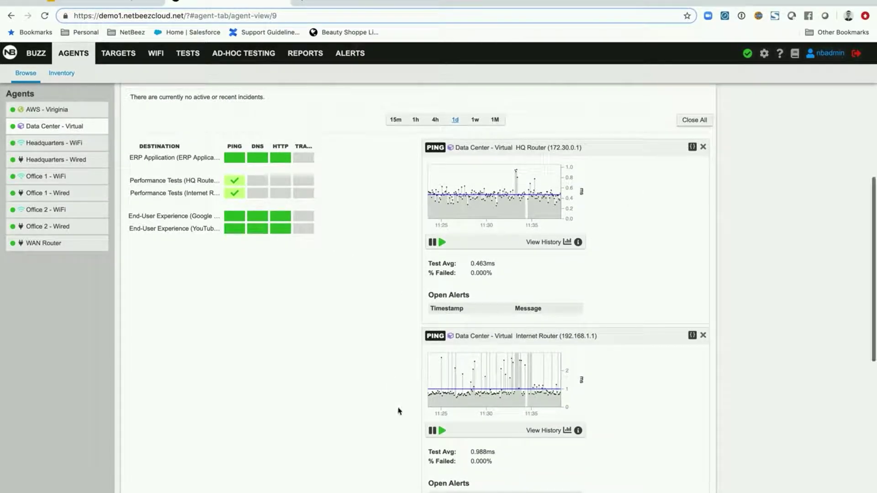
- Run the prefilled TCP iPerf ad-hoc test and highlight its 0.0-10.0 sec summary of 94.3 Mbits/sec
left_click(232, 55)
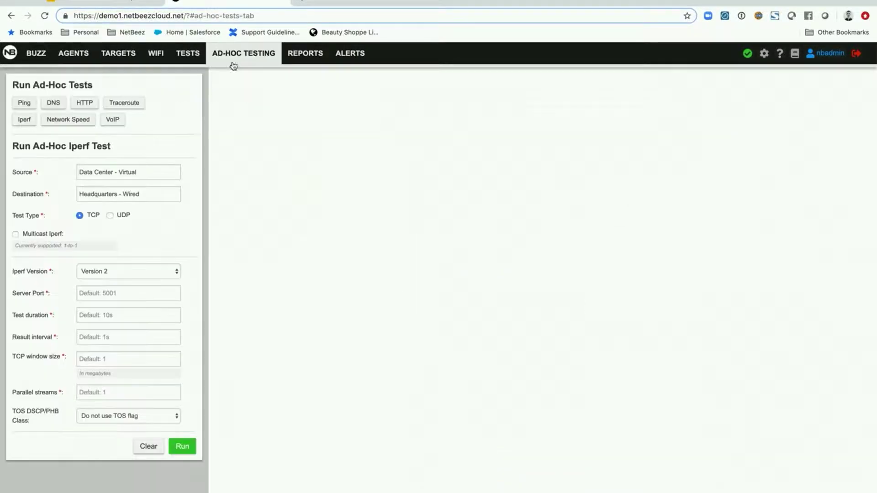
left_click(187, 446)
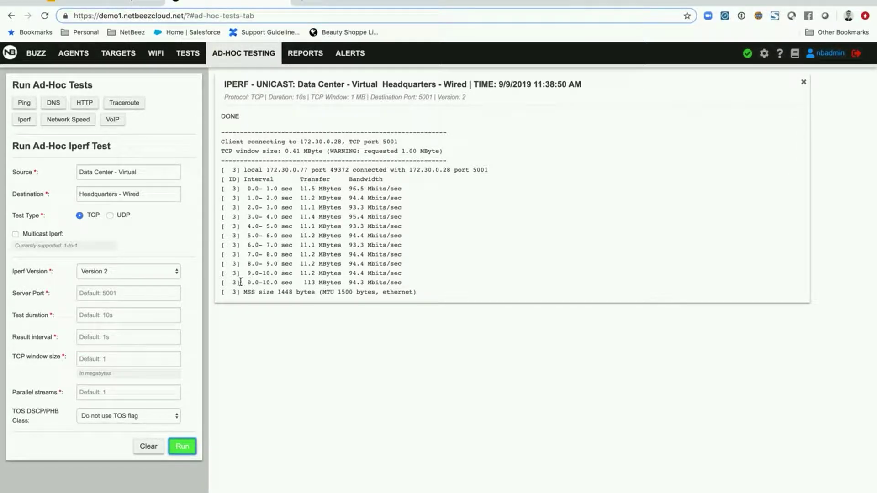
left_click_drag(246, 283, 410, 287)
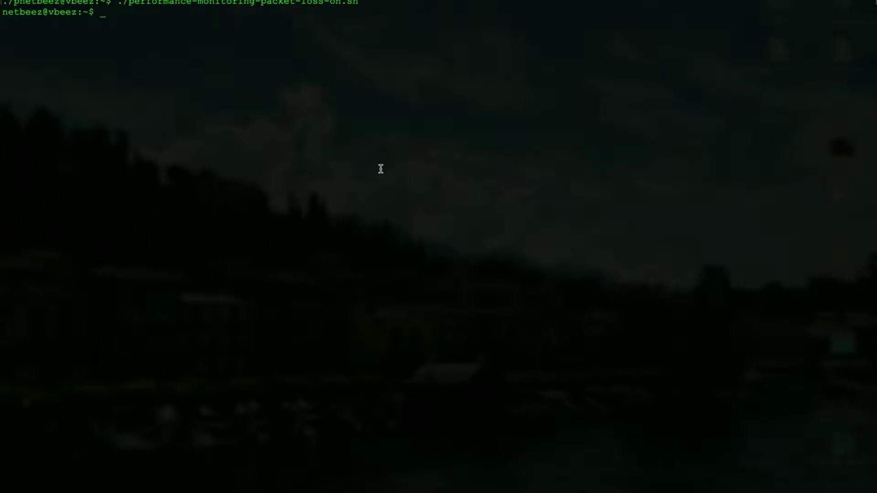
- Leave the terminal and return to the NetBeez iPerf result of 94.3 Mbits/sec
key("ctrl+Left")
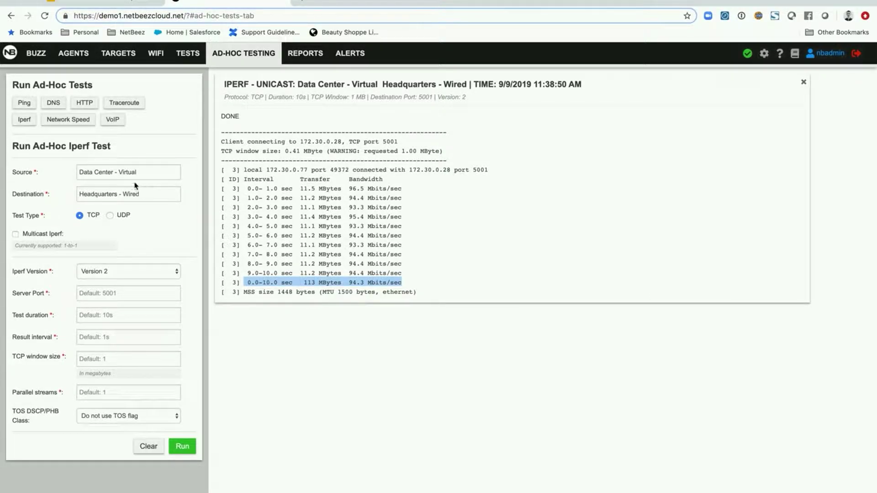
- Return to the Data Center - Virtual agent and limit its ping graphs to 15 minutes
left_click(73, 55)
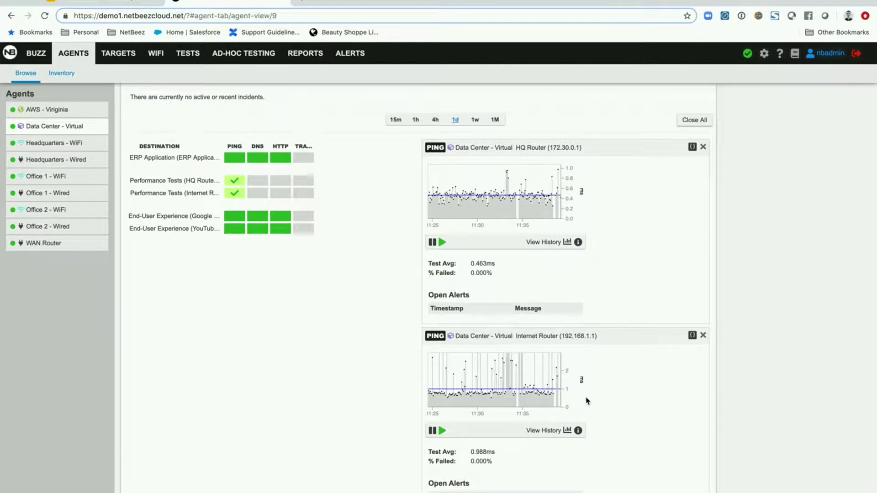
left_click(396, 119)
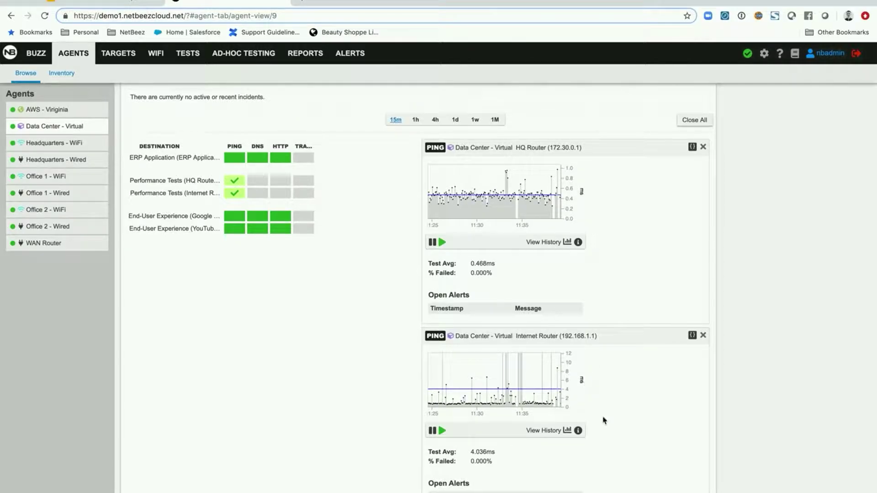
scroll(603, 418, "down", 1)
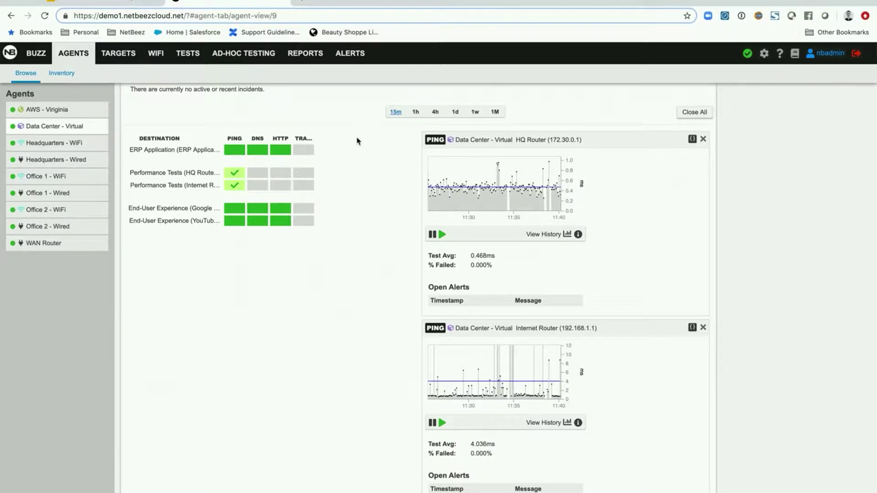
- In a new tab, search 'netbeez traffic control' and load the netbeez.net traffic control blog post
left_click(305, 1)
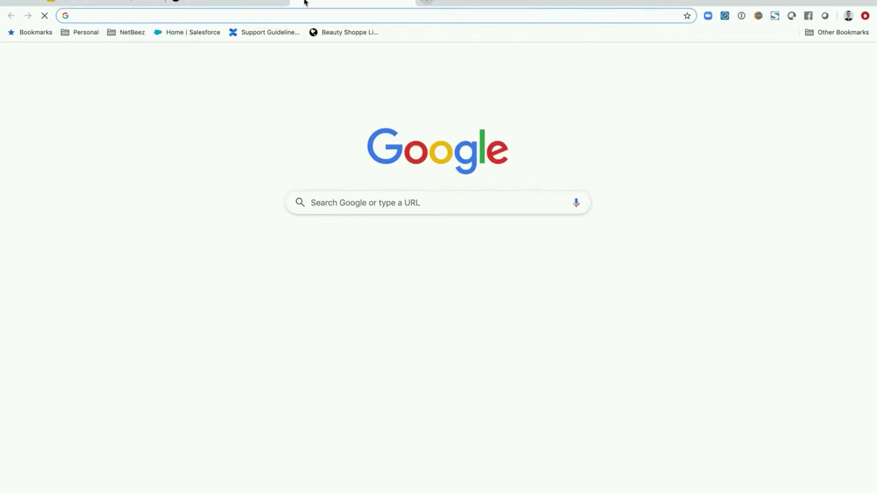
type("netbeez traffic tr")
key("BackSpace")
key("BackSpace")
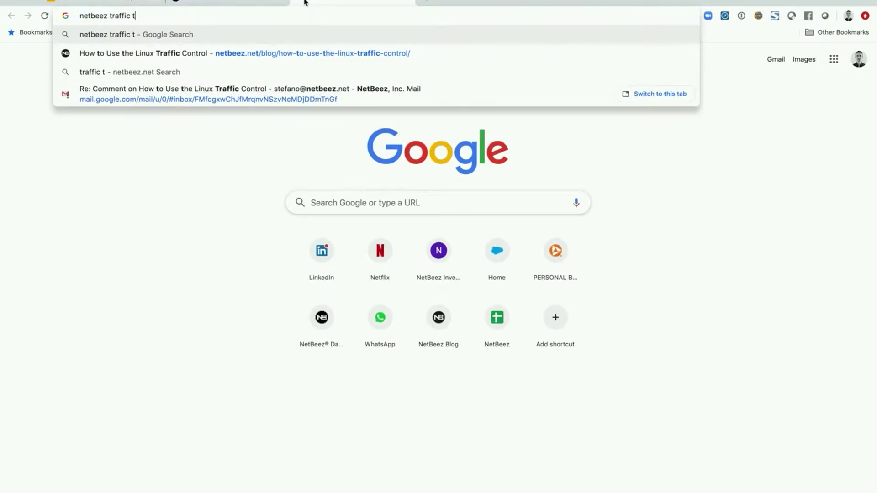
type("control")
key("Down")
key("Return")
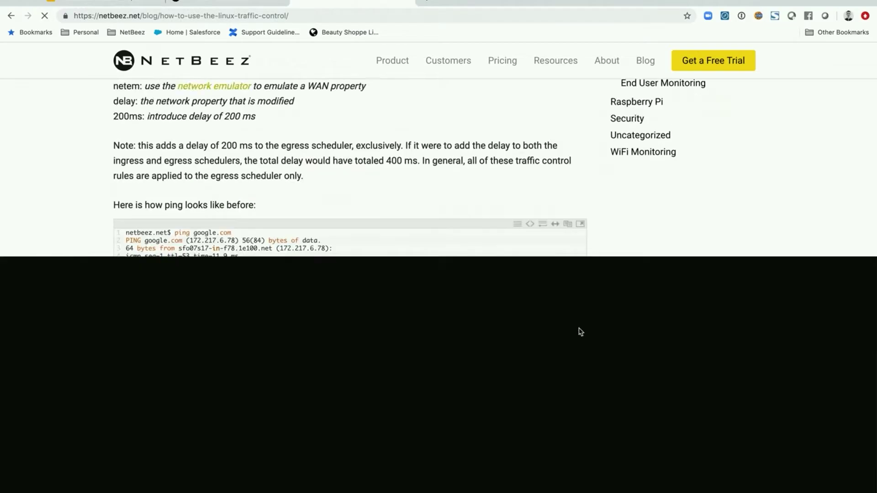
- Scroll the blog post to its Packet Loss and Packet Corruption section
scroll(581, 332, "down", 15)
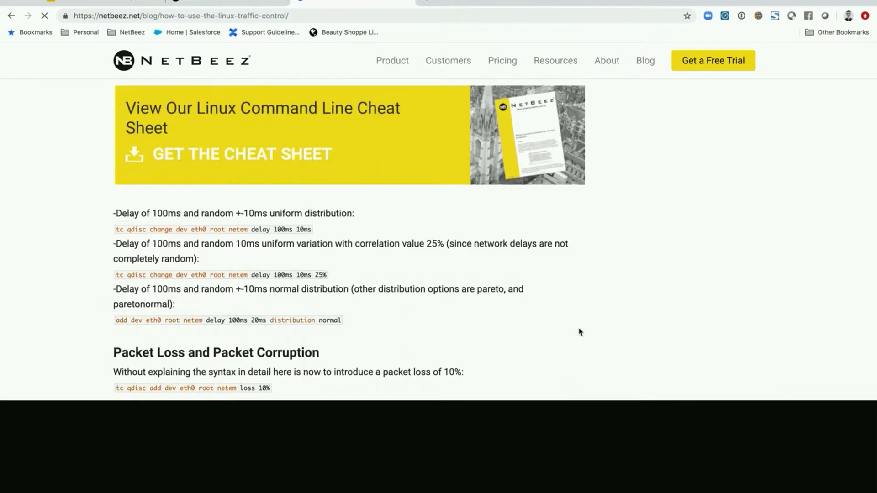
scroll(580, 332, "down", 3)
scroll(580, 332, "down", 6)
scroll(581, 329, "up", 5)
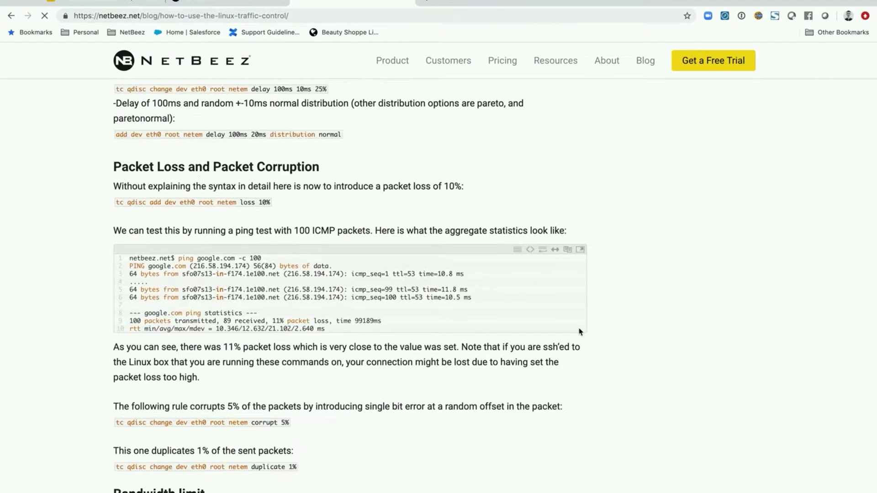
- Rerun the TCP iPerf ad-hoc test with packet loss active, now yielding 2.88 Mbits/sec
left_click(218, 3)
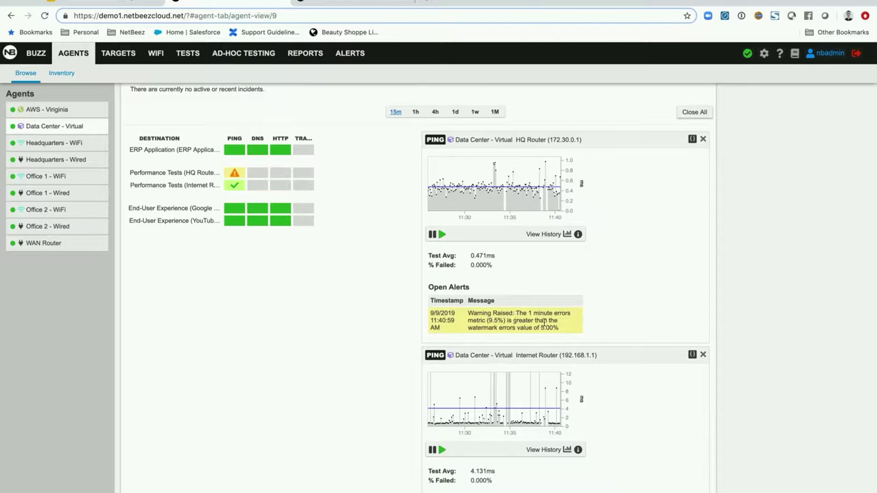
left_click(223, 53)
left_click(182, 447)
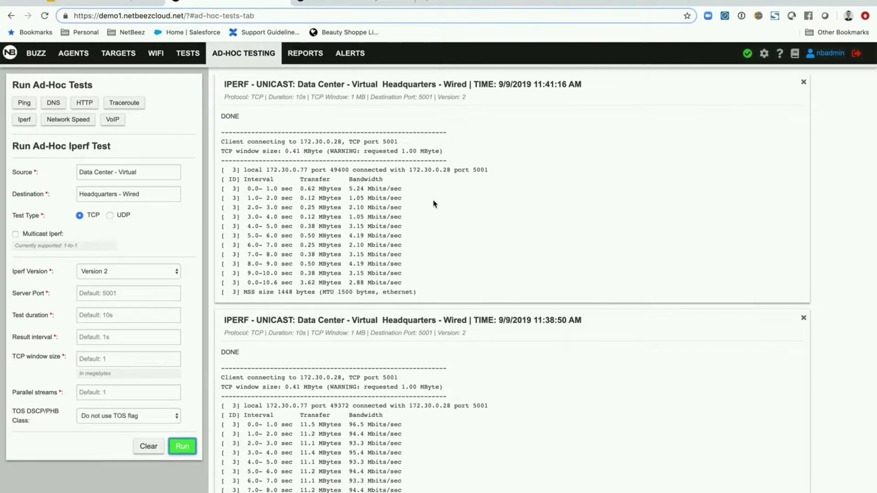
- Run ./performance-monitoring-packet-loss-off.sh in the terminal, then return to the NetBeez results
key("ctrl+Right")
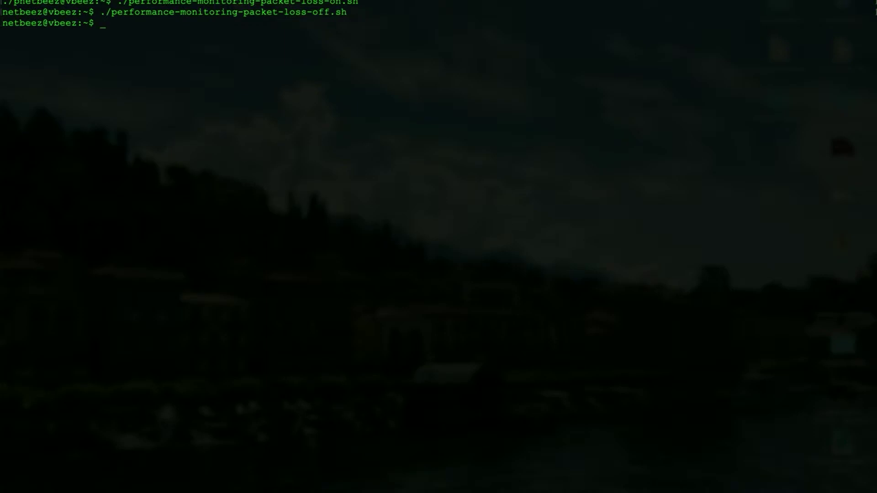
key("ctrl+Left")
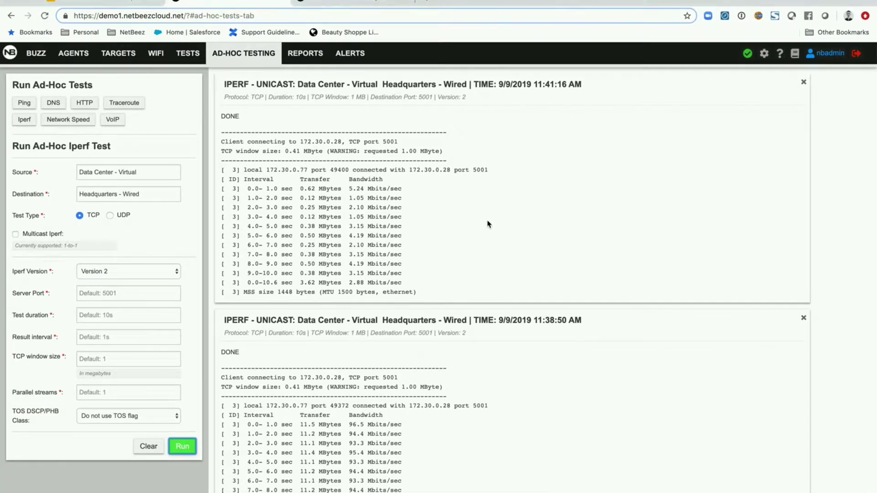
left_click(73, 53)
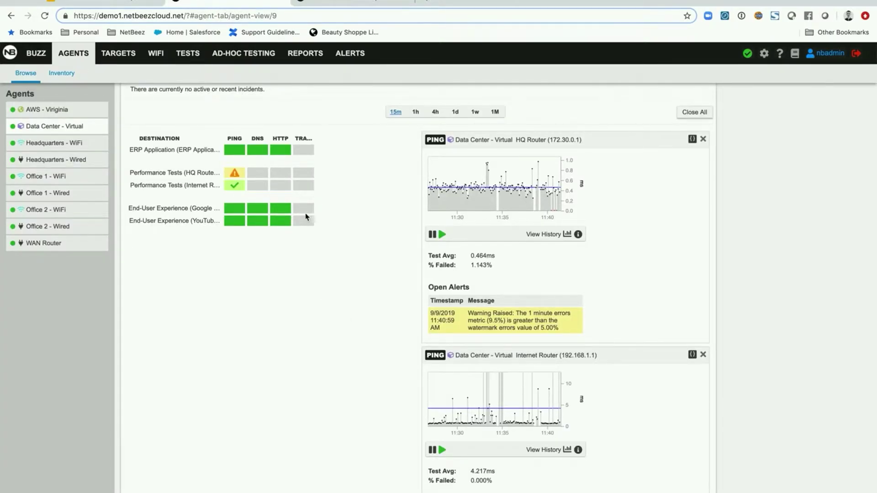
left_click(235, 187)
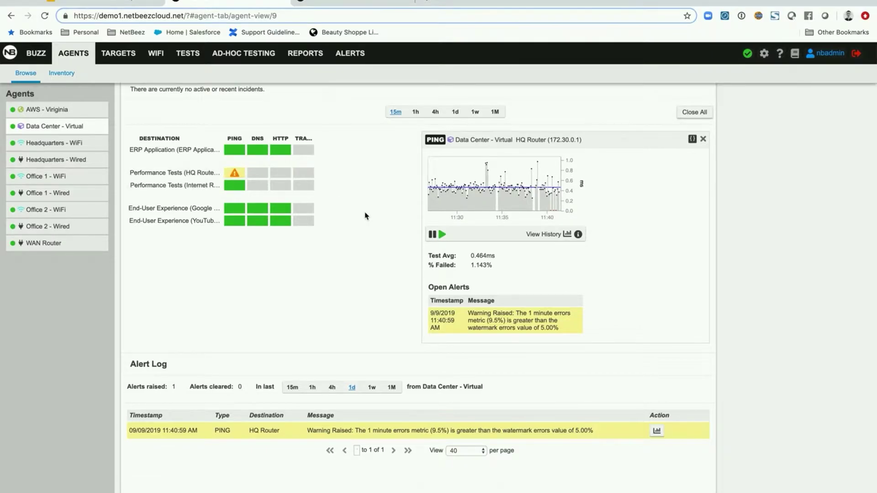
left_click(235, 175)
scroll(400, 176, "up", 4)
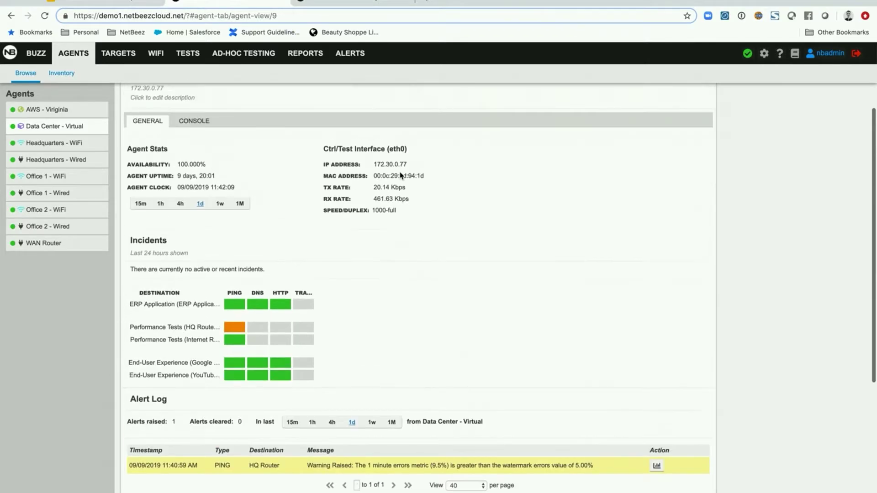
scroll(400, 175, "up", 1)
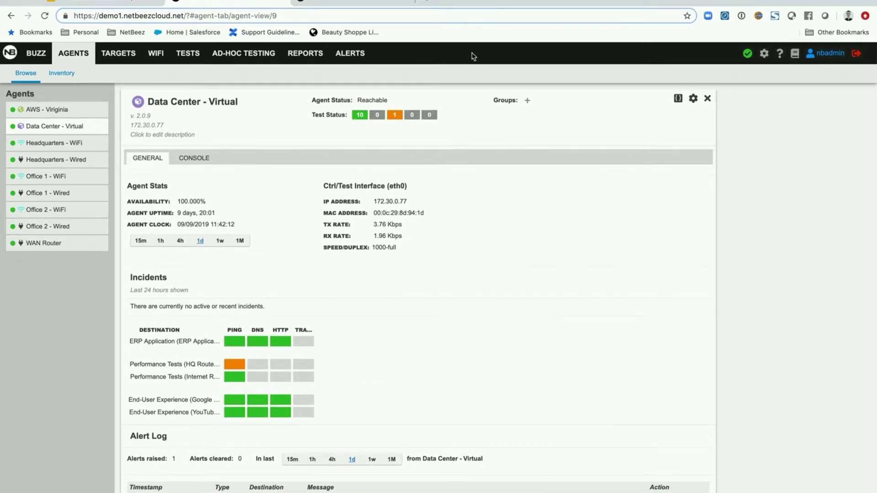
left_click(229, 55)
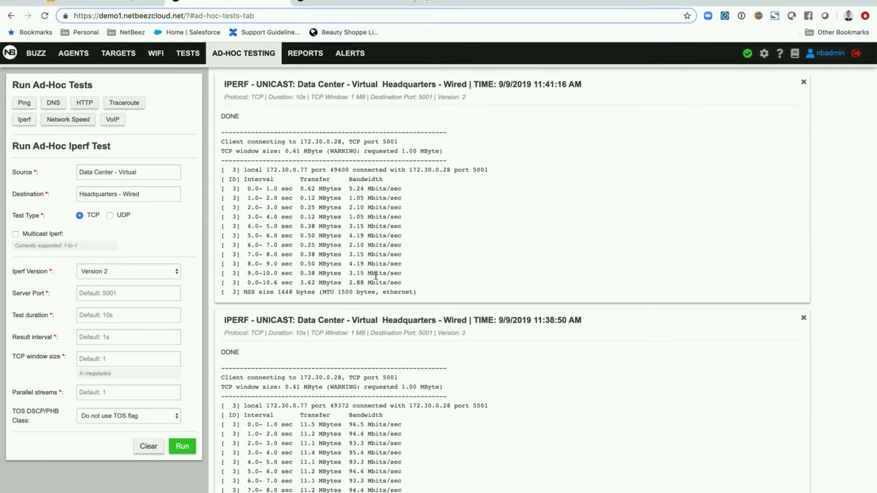
- Review the iPerf results, then bring up the NetBeez Live Demo deck on slide 3, the Matis Equation
scroll(379, 247, "down", 2)
scroll(386, 190, "up", 2)
left_click(127, 3)
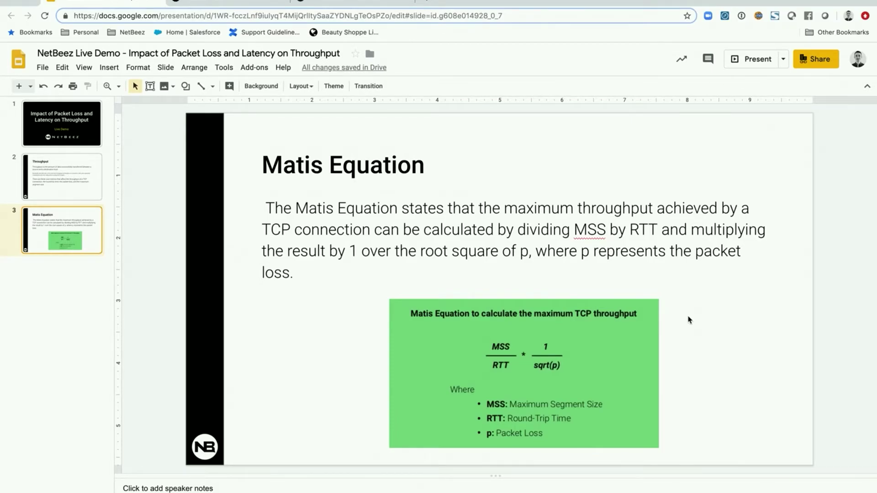
- On the netbeez.net tab, go to Resources > White Papers and scroll to the downloadable guides
left_click(364, 2)
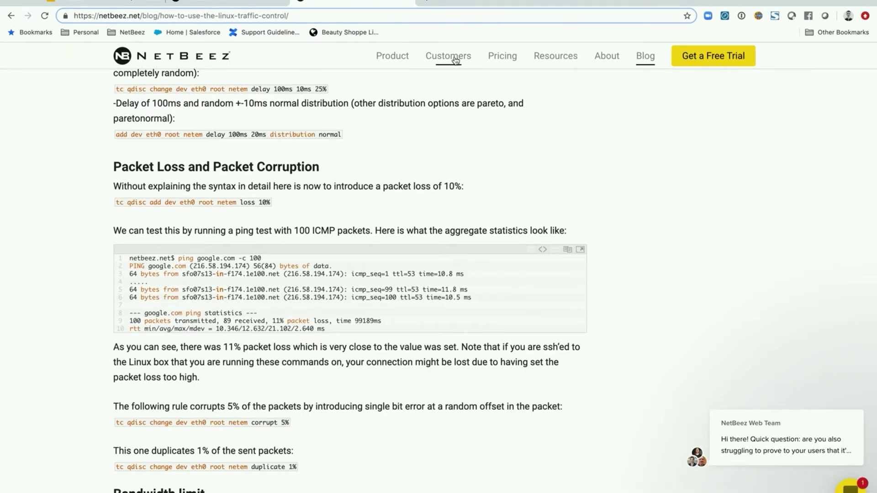
mouse_move(556, 63)
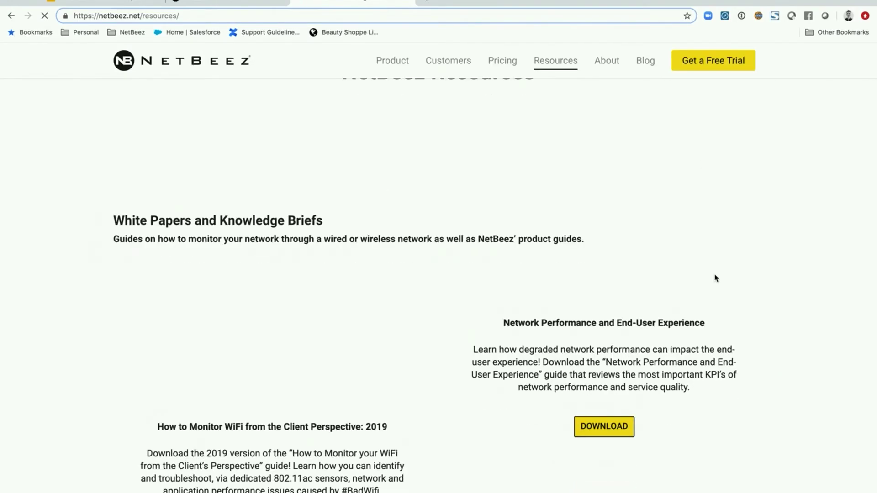
scroll(716, 278, "down", 1)
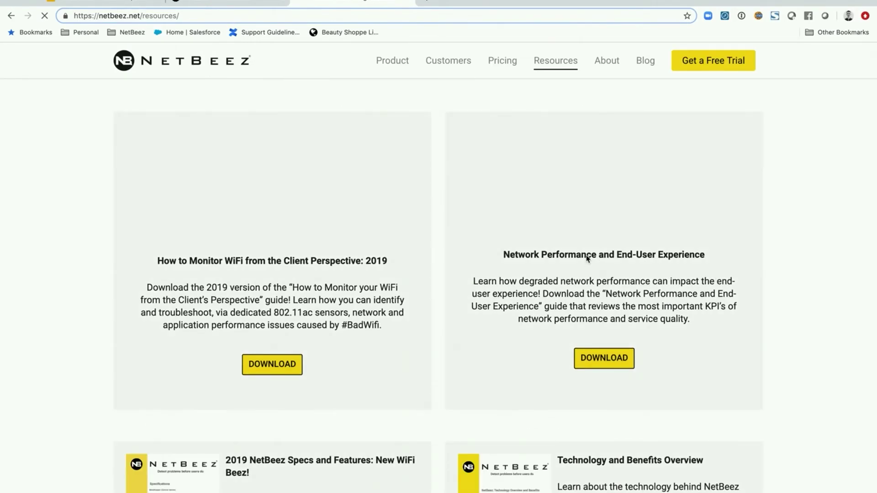